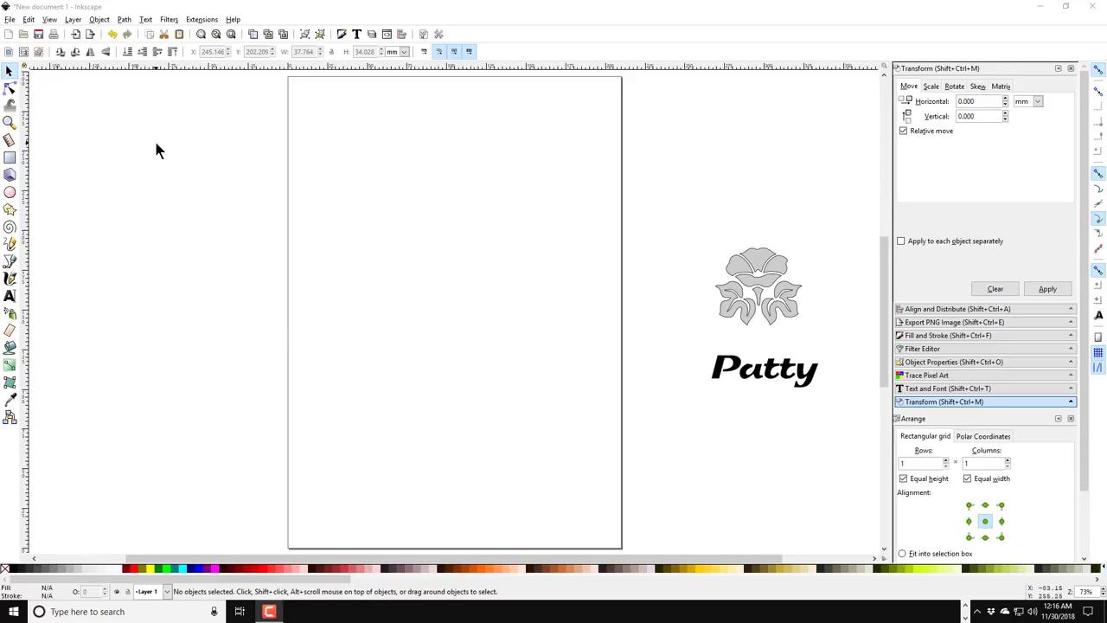
# - Import woodenvases.pdf, picking it from the file chooser's name suggestions
pyautogui.click(8, 20)
pyautogui.click(29, 131)
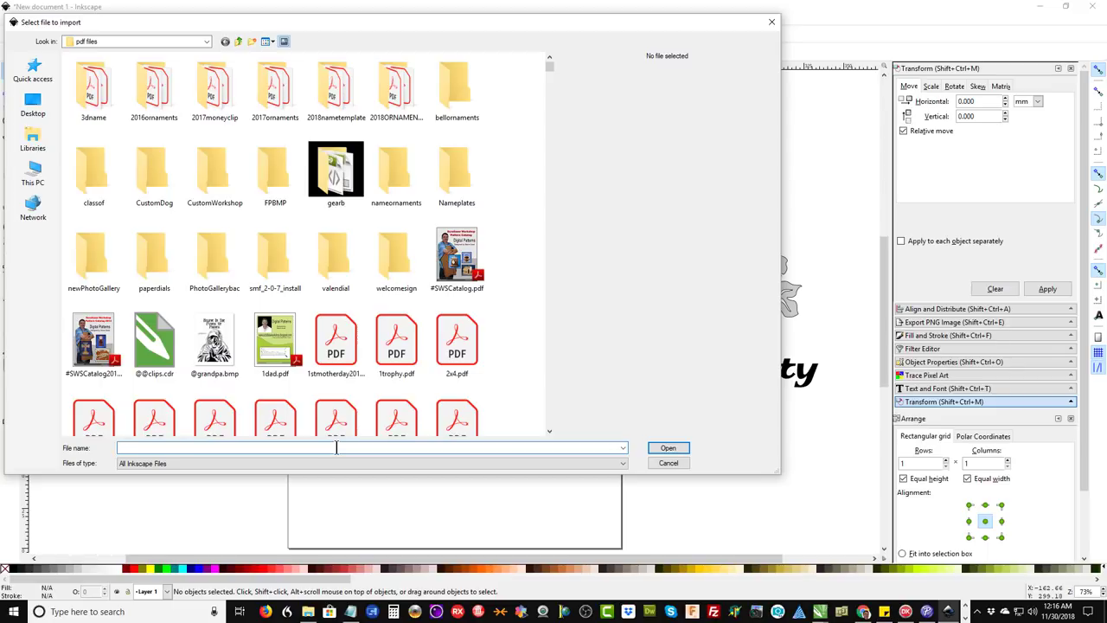
pyautogui.write('woodenv')
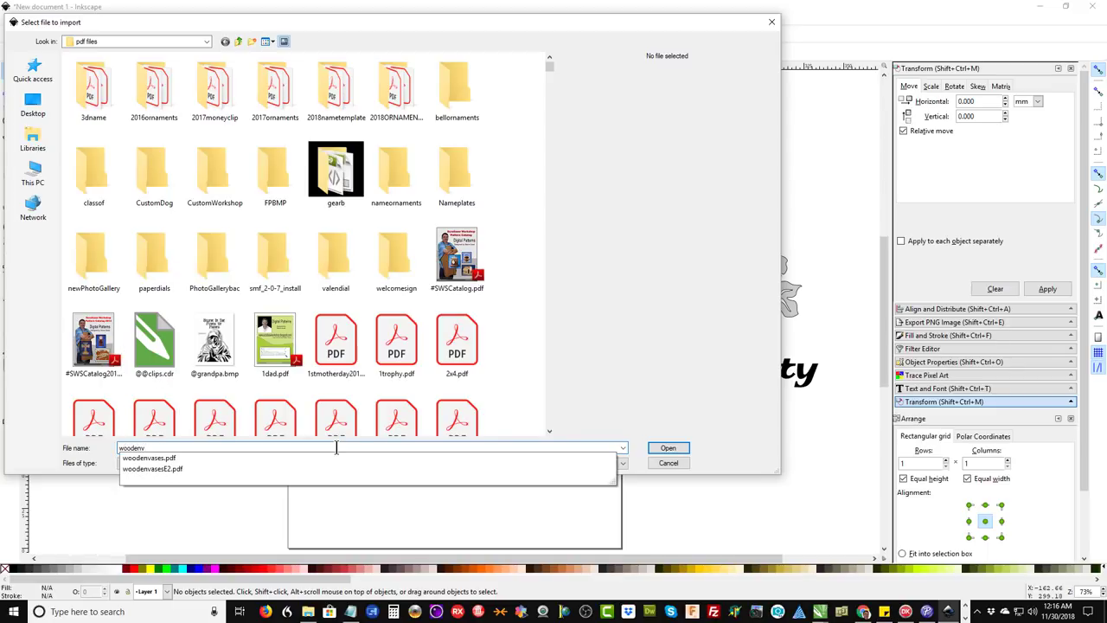
pyautogui.click(167, 459)
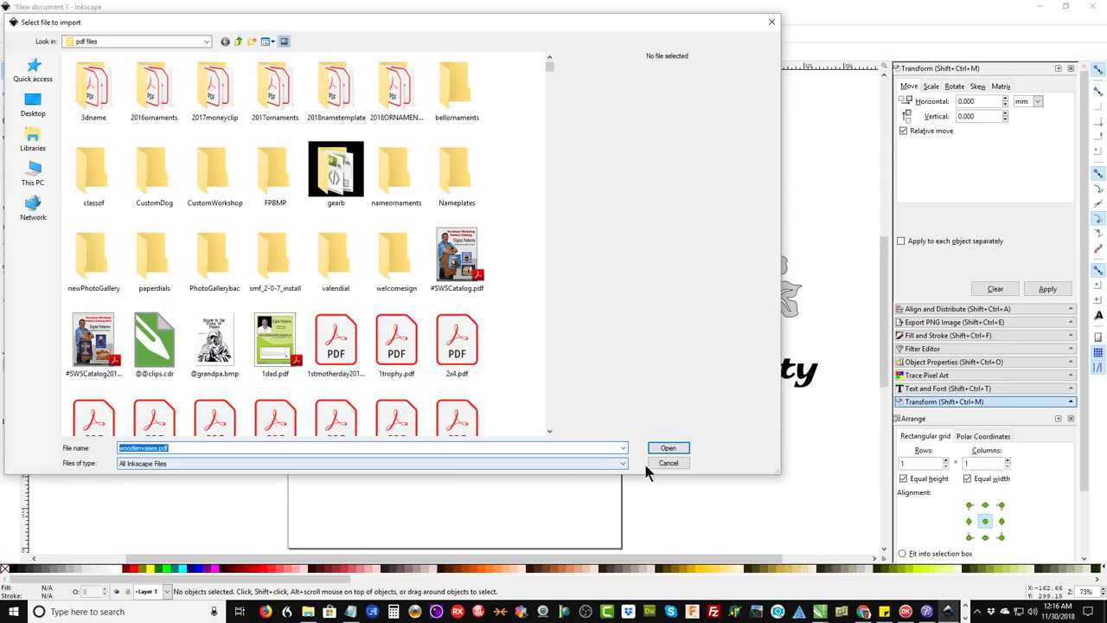
pyautogui.click(667, 450)
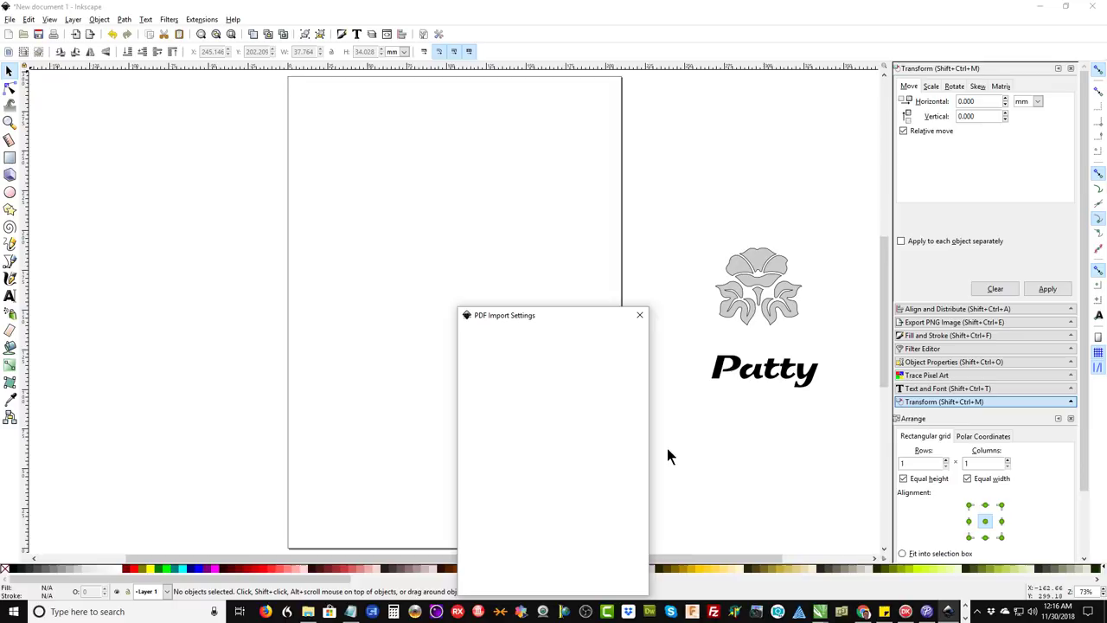
# - Step the PDF import preview forward to page 6, the page with two vase outlines
pyautogui.moveTo(553, 312); pyautogui.dragTo(544, 132)
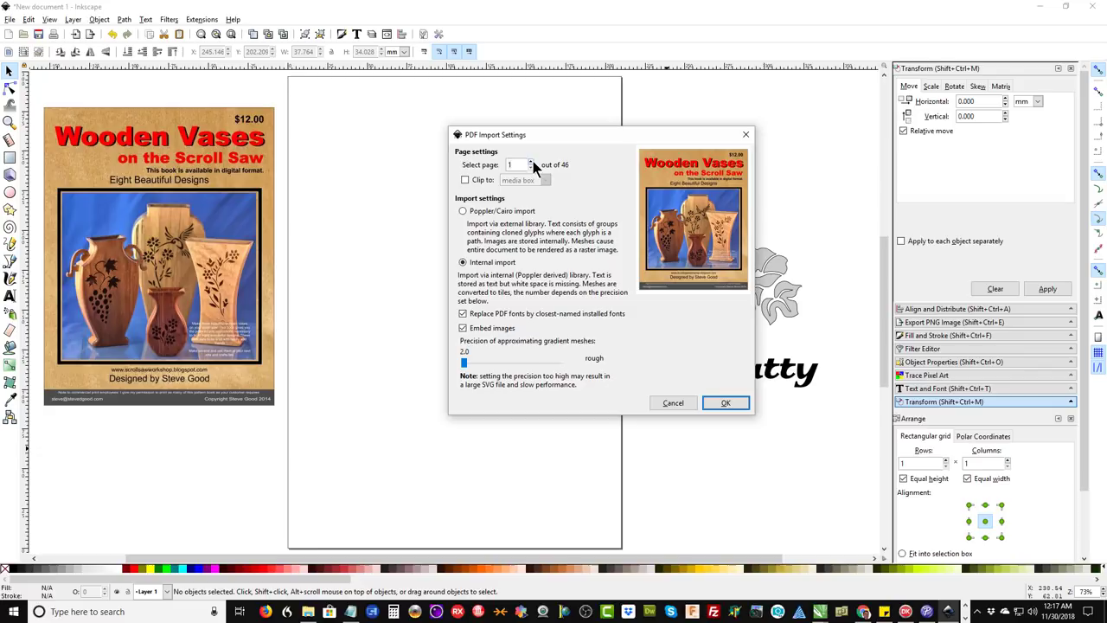
pyautogui.click(530, 161)
pyautogui.click(530, 160)
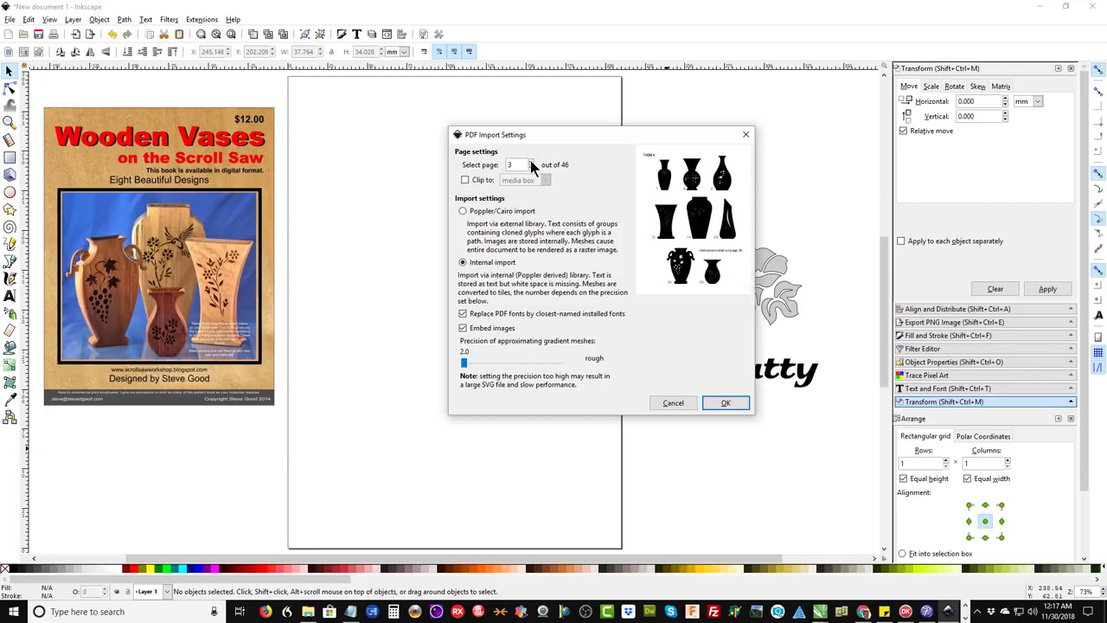
pyautogui.click(530, 160)
pyautogui.click(530, 160)
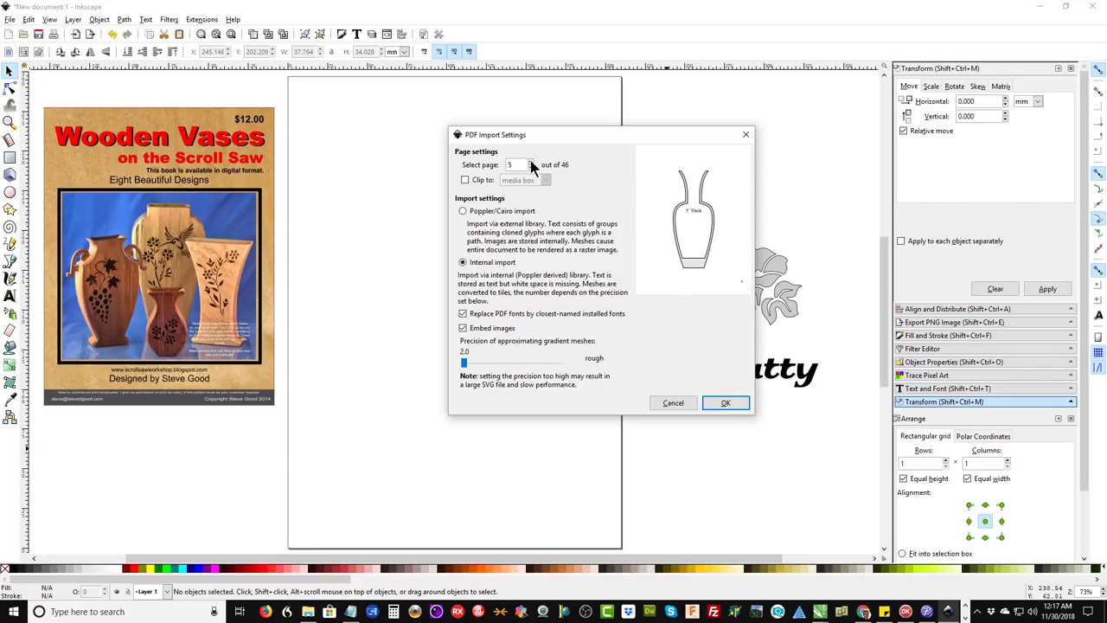
pyautogui.click(530, 161)
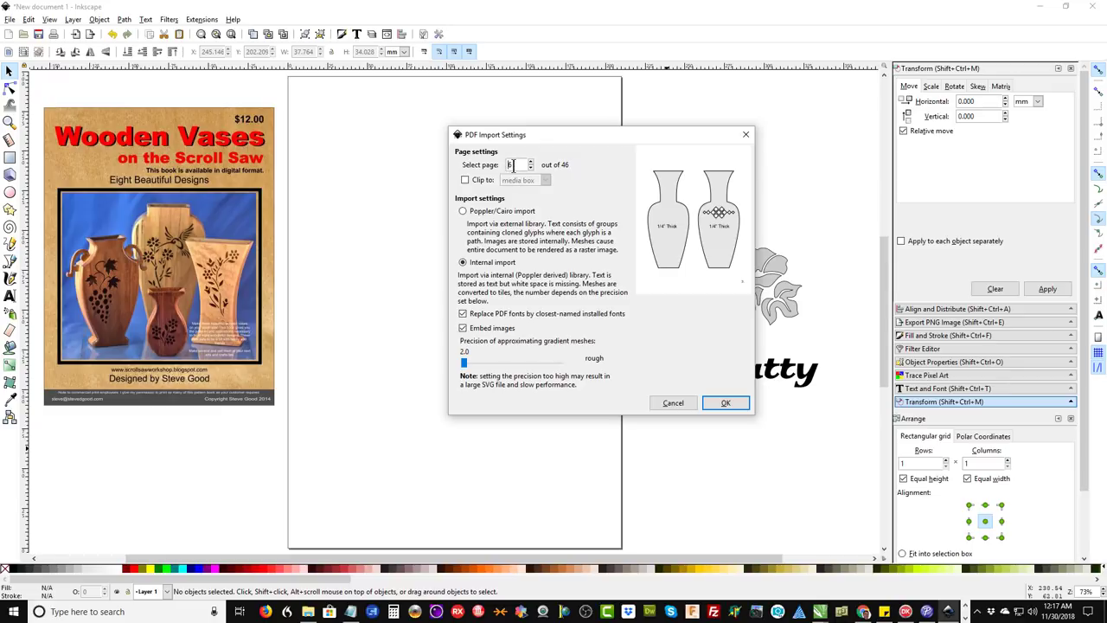
# - Import page 6, move the vases onto the page and ungroup them
pyautogui.click(724, 403)
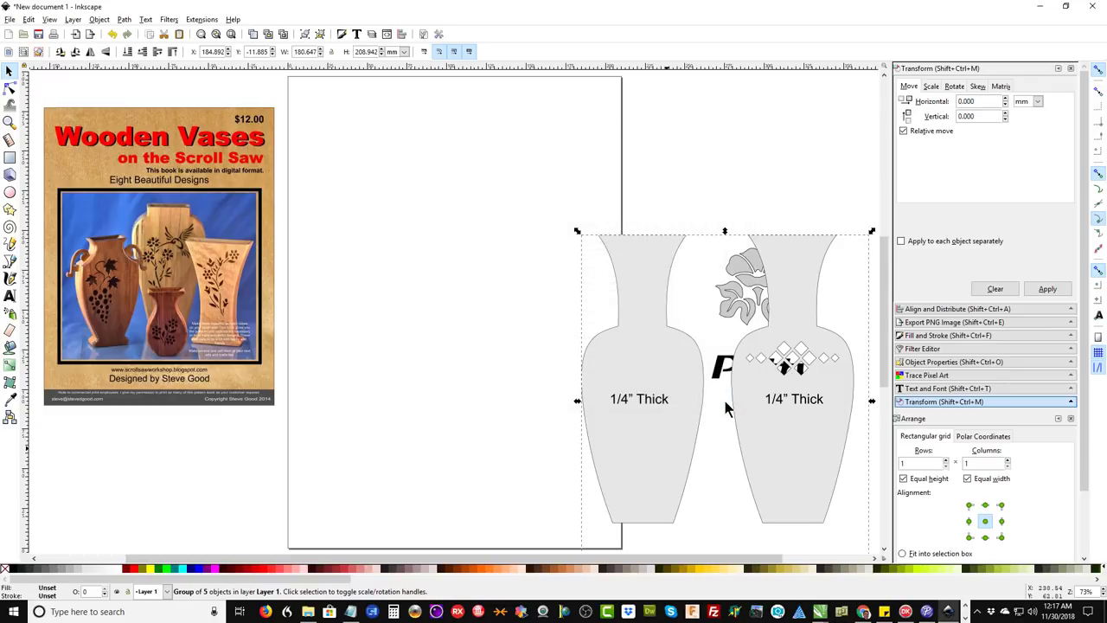
pyautogui.moveTo(790, 437); pyautogui.dragTo(519, 343)
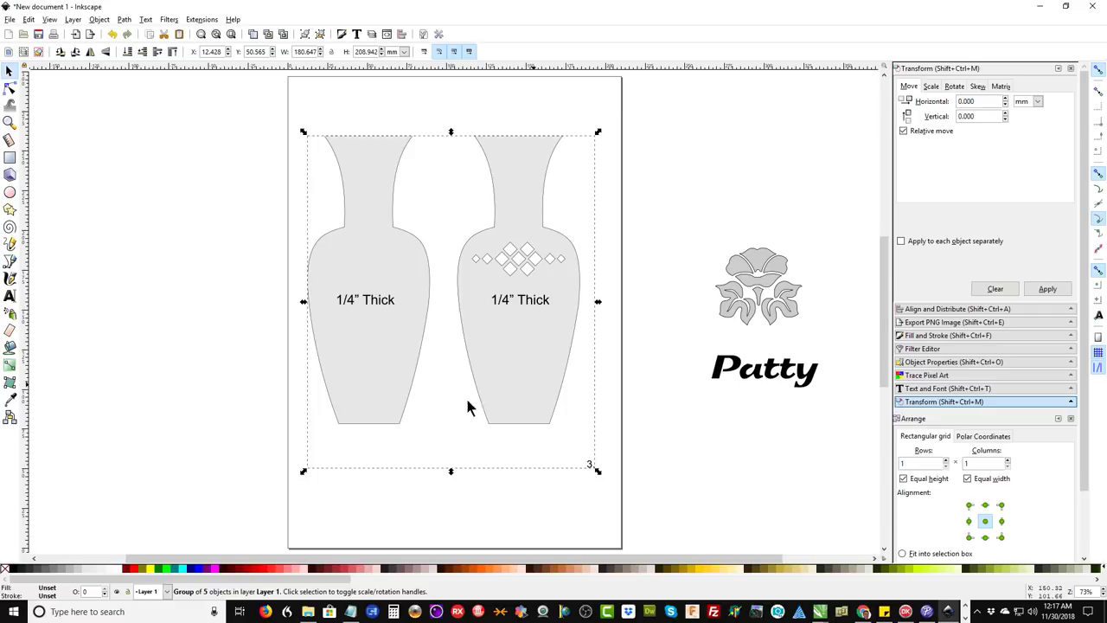
pyautogui.click(99, 20)
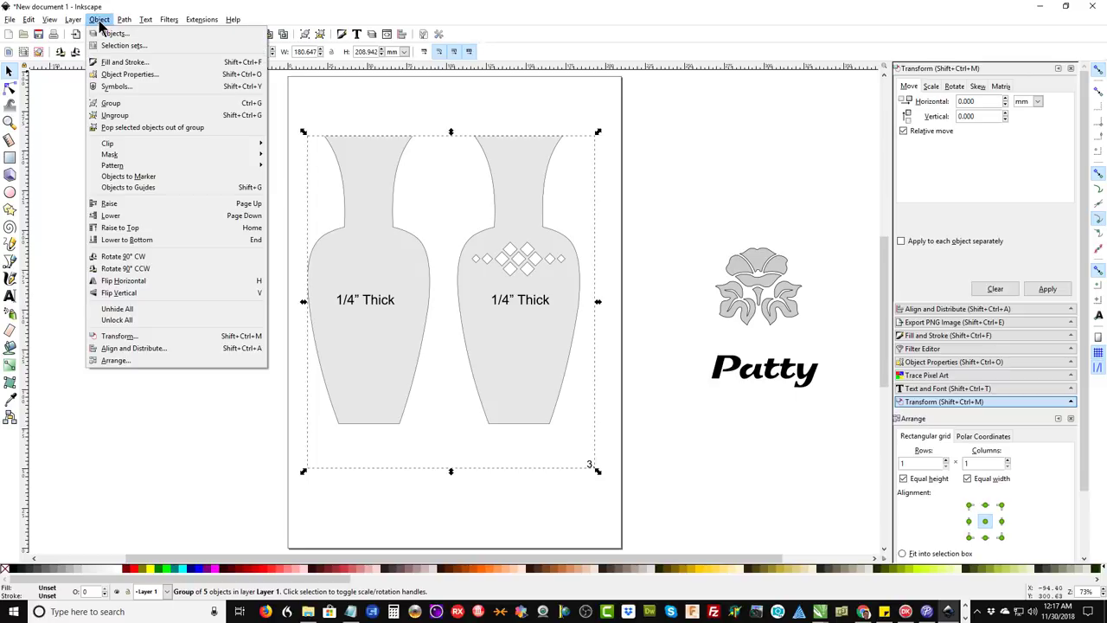
pyautogui.click(121, 115)
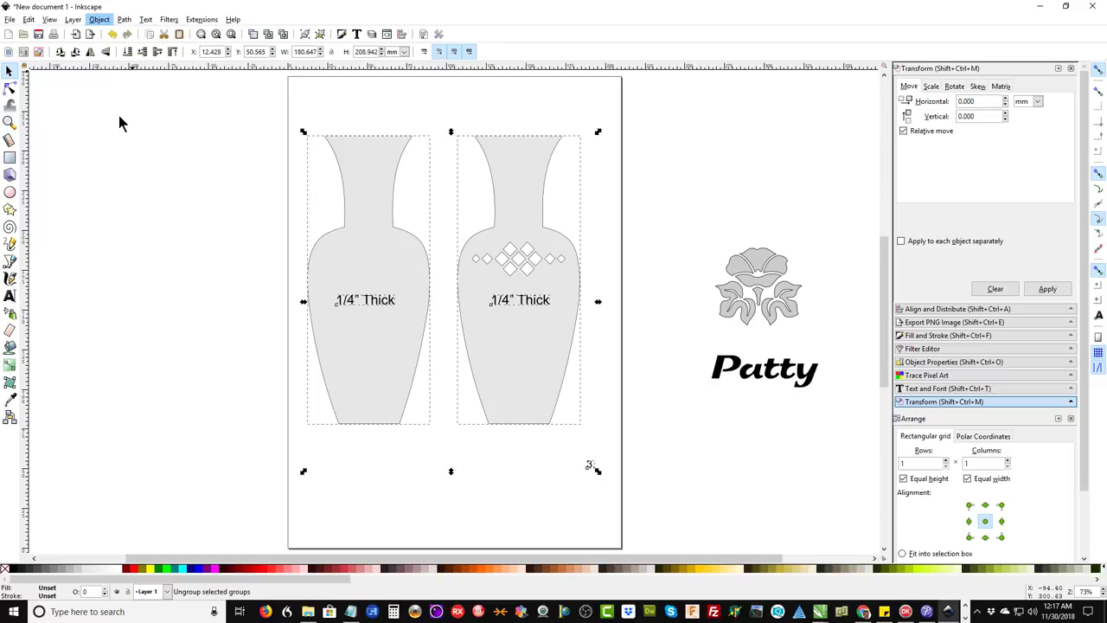
# - Delete both '1/4" Thick' labels
pyautogui.click(126, 164)
pyautogui.moveTo(389, 304); pyautogui.dragTo(193, 314)
pyautogui.press('Delete')
pyautogui.click(524, 302)
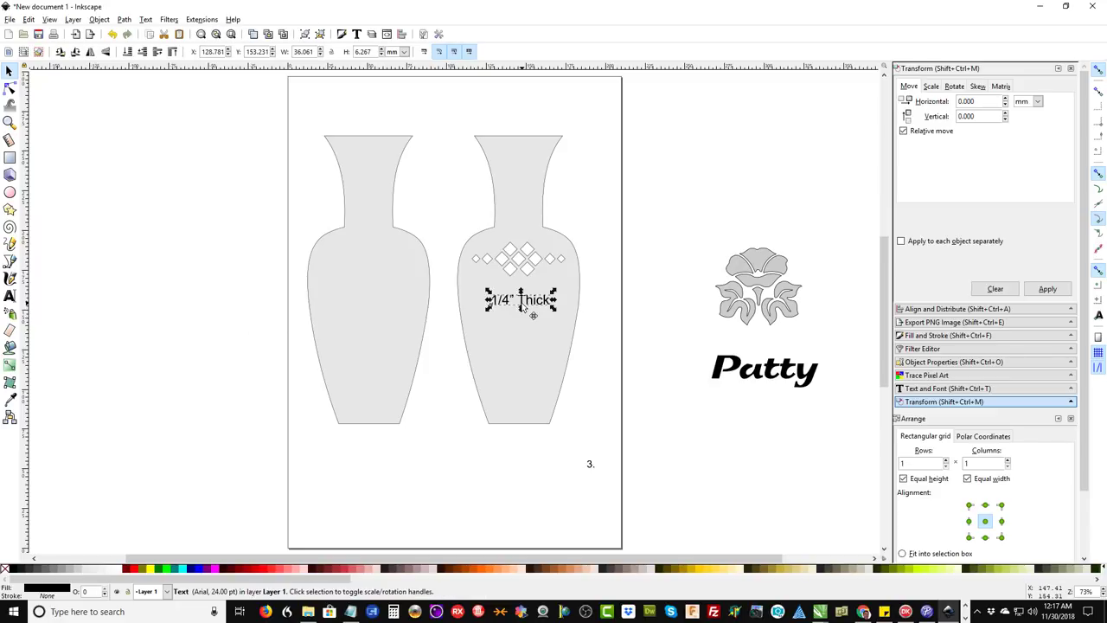
pyautogui.press('Delete')
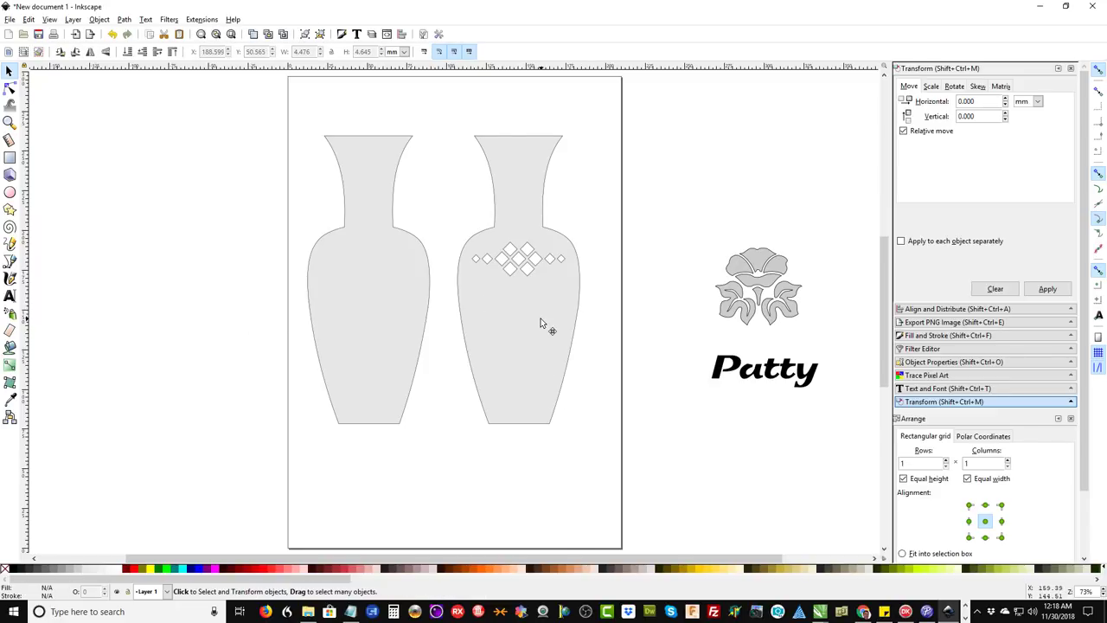
# - Delete the diamond-patterned right vase, centre the plain vase and move 'Patty' beside the flower
pyautogui.click(541, 320)
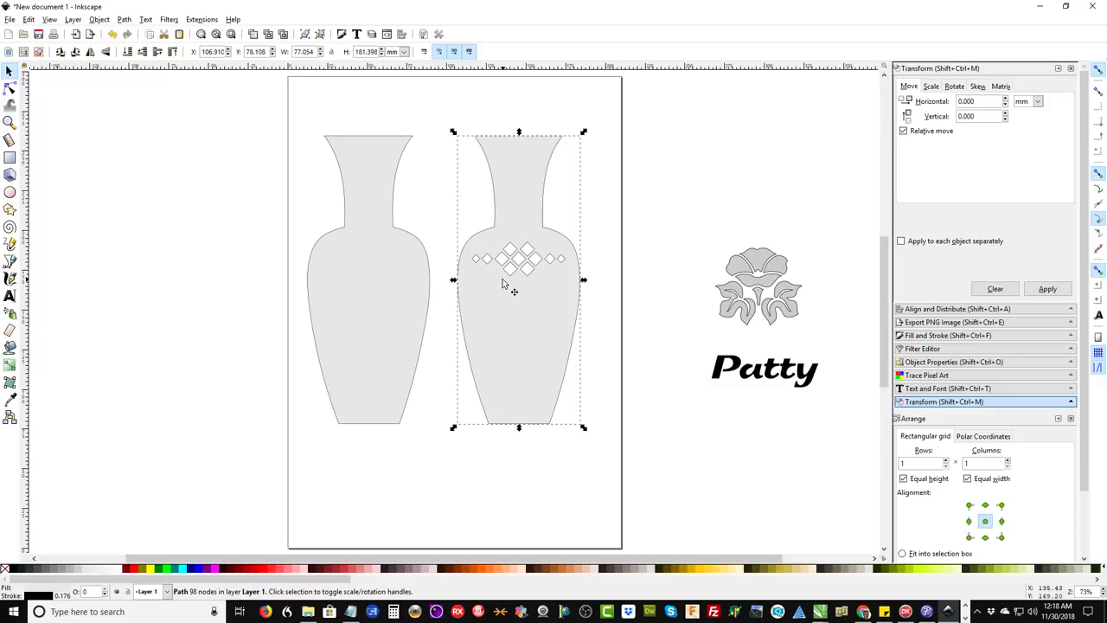
pyautogui.press('Delete')
pyautogui.moveTo(383, 301); pyautogui.dragTo(472, 320)
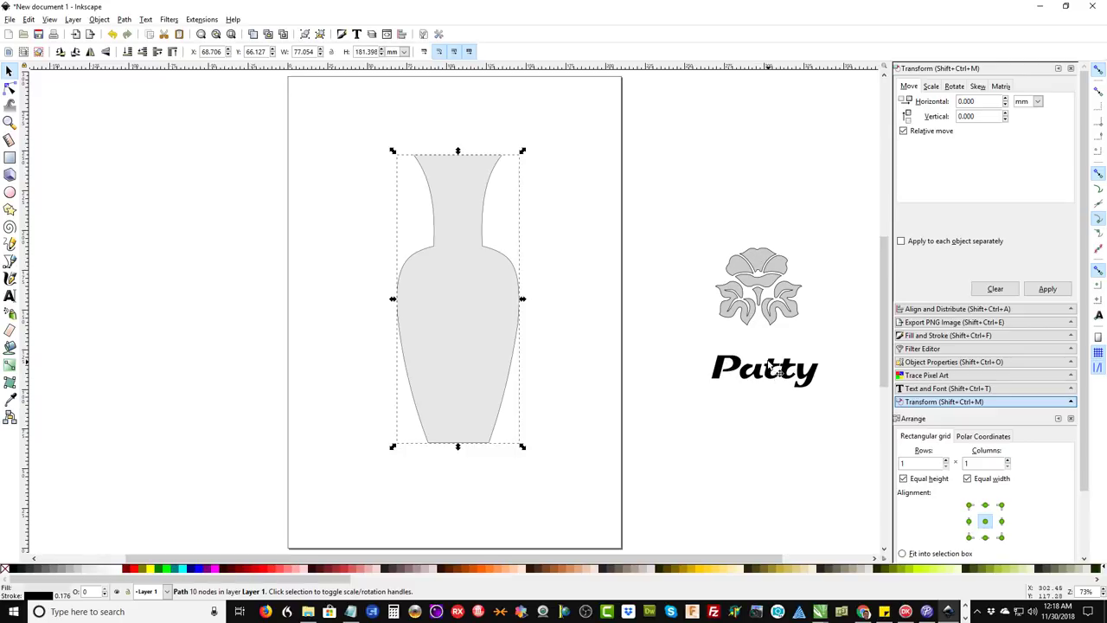
pyautogui.moveTo(781, 370); pyautogui.dragTo(727, 357)
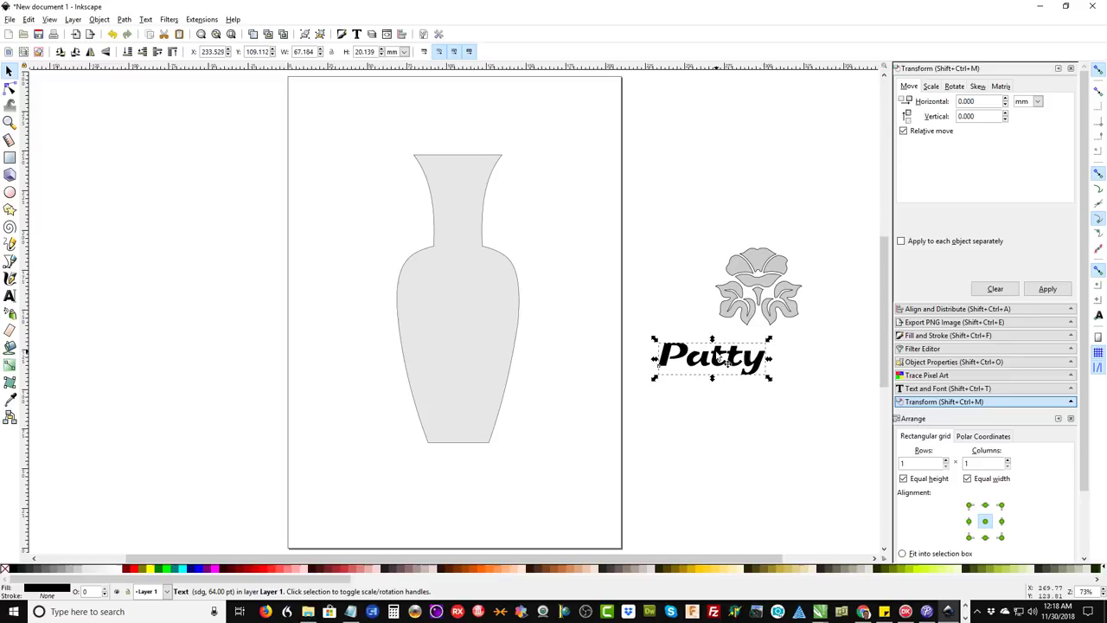
# - Lower the vase behind the Patty text and scale Patty to about 55.9 × 19.4 mm
pyautogui.moveTo(770, 338); pyautogui.dragTo(448, 275)
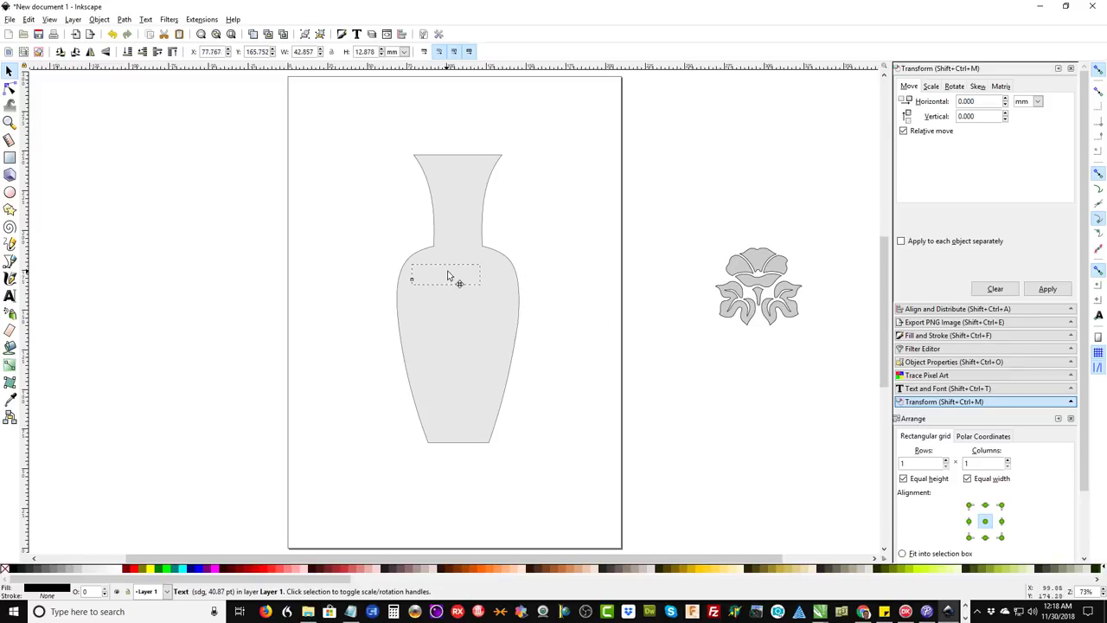
pyautogui.click(448, 275)
pyautogui.click(454, 338)
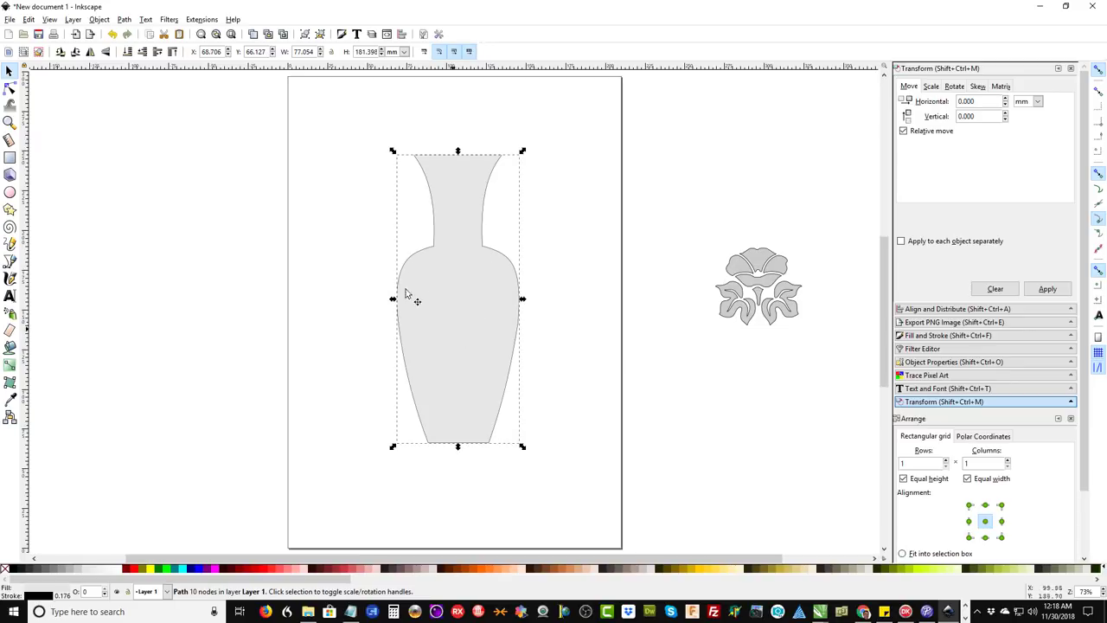
pyautogui.click(98, 20)
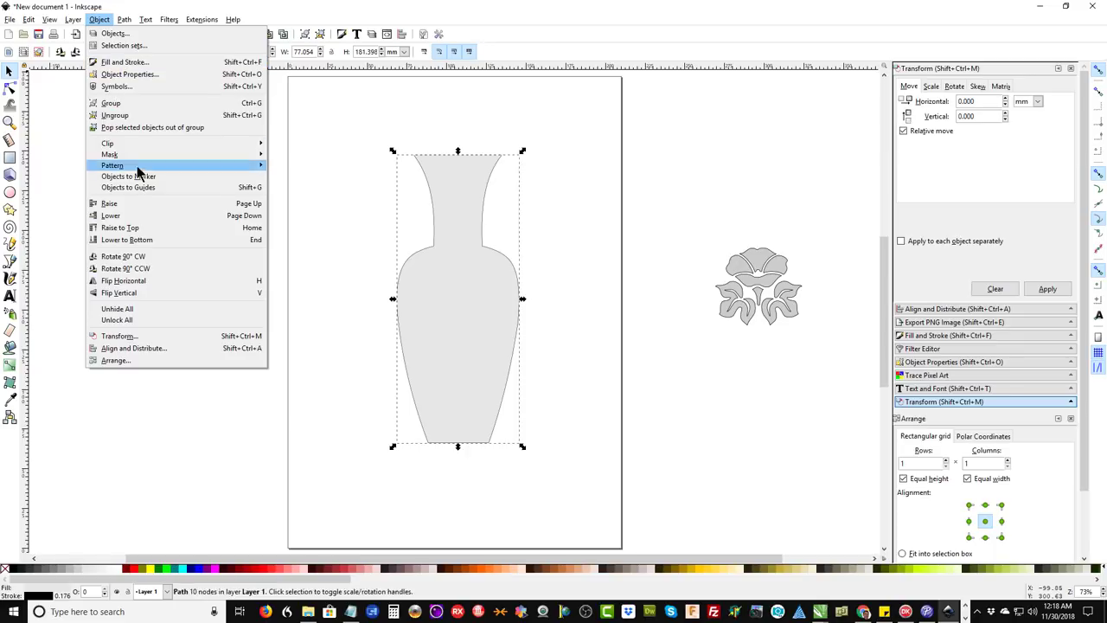
pyautogui.click(158, 217)
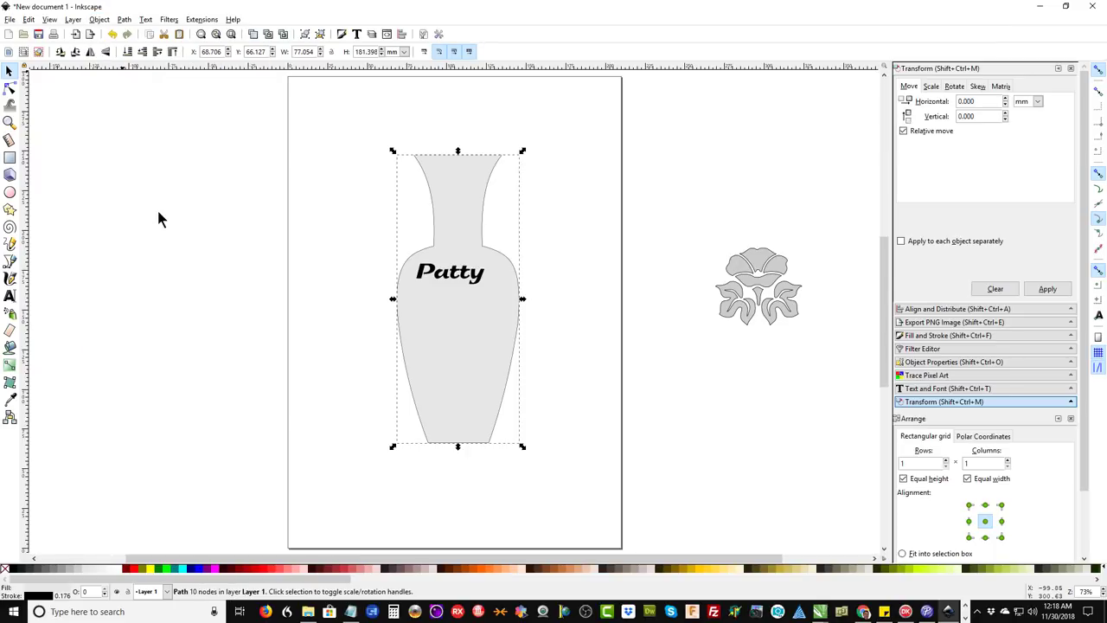
pyautogui.click(353, 278)
pyautogui.click(464, 280)
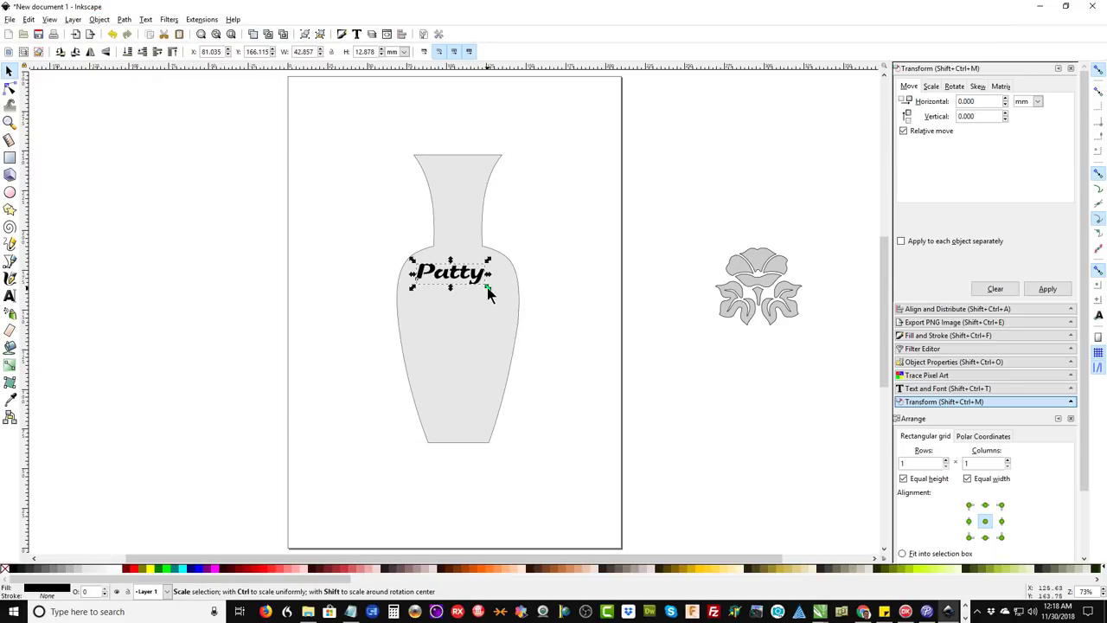
pyautogui.moveTo(489, 292)
pyautogui.mouseDown()
pyautogui.moveTo(499, 293)
pyautogui.moveTo(484, 291)
pyautogui.mouseUp()
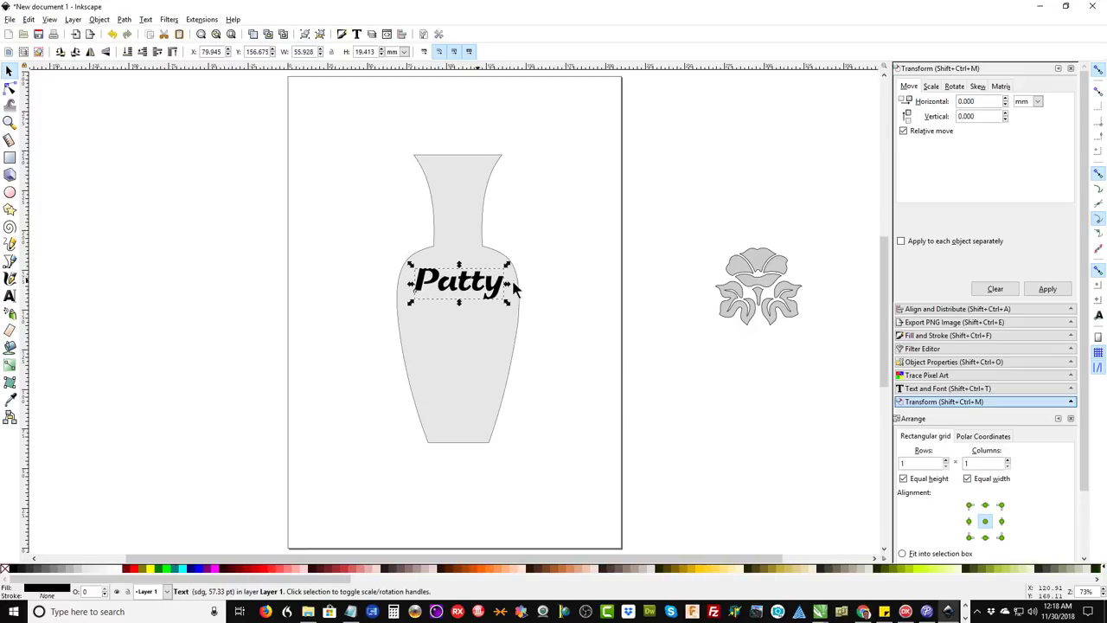
# - Cut the Patty text out of the vase with Path > Difference
pyautogui.click(557, 272)
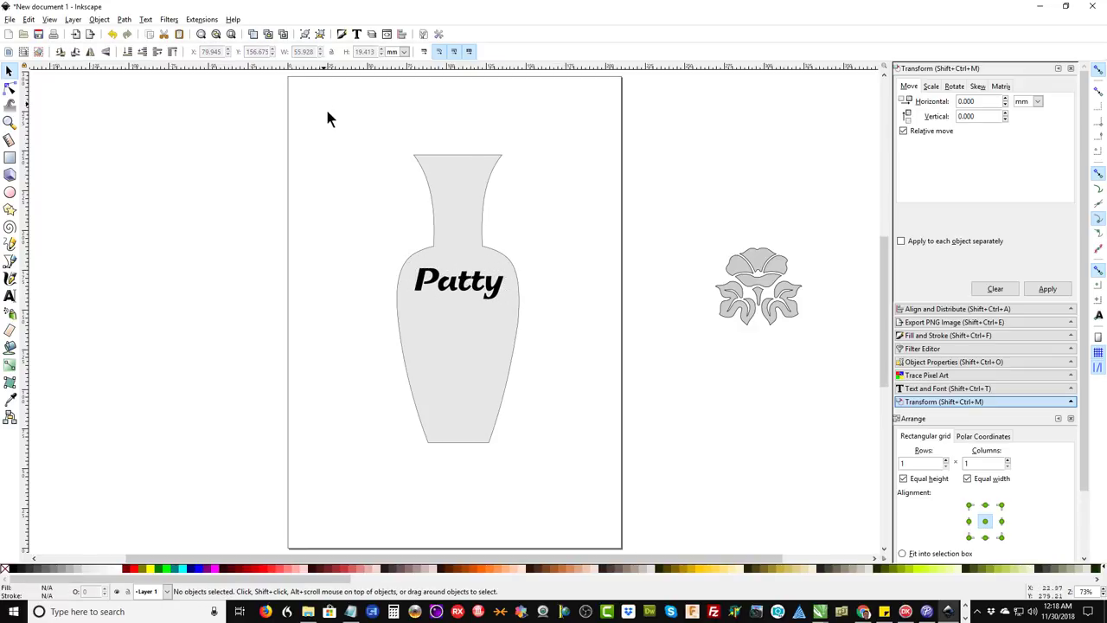
pyautogui.moveTo(326, 113); pyautogui.dragTo(576, 502)
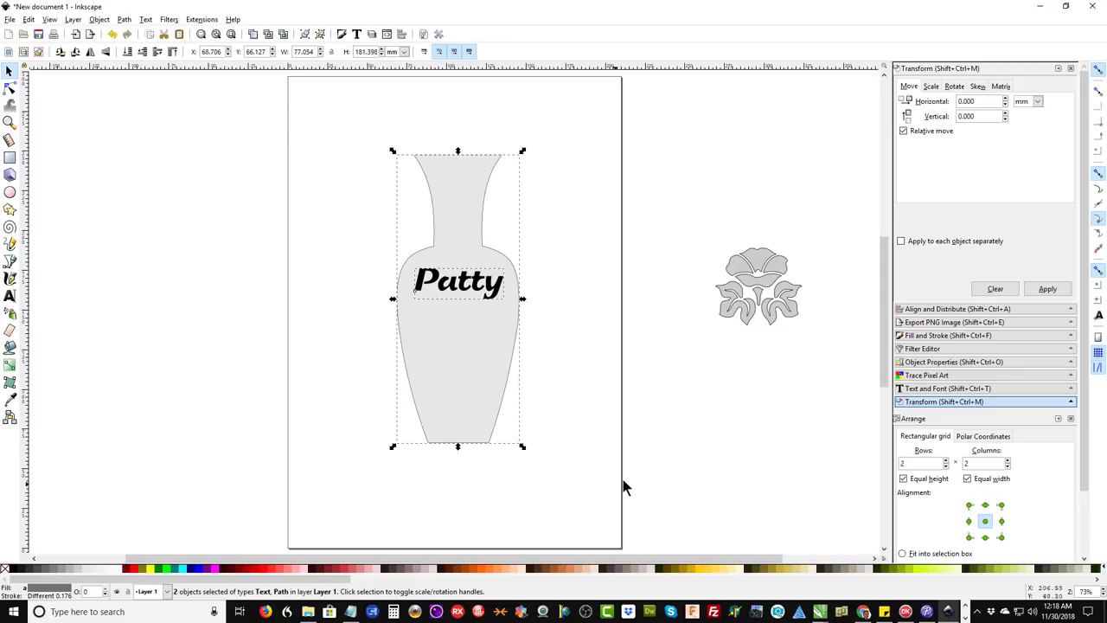
pyautogui.click(121, 21)
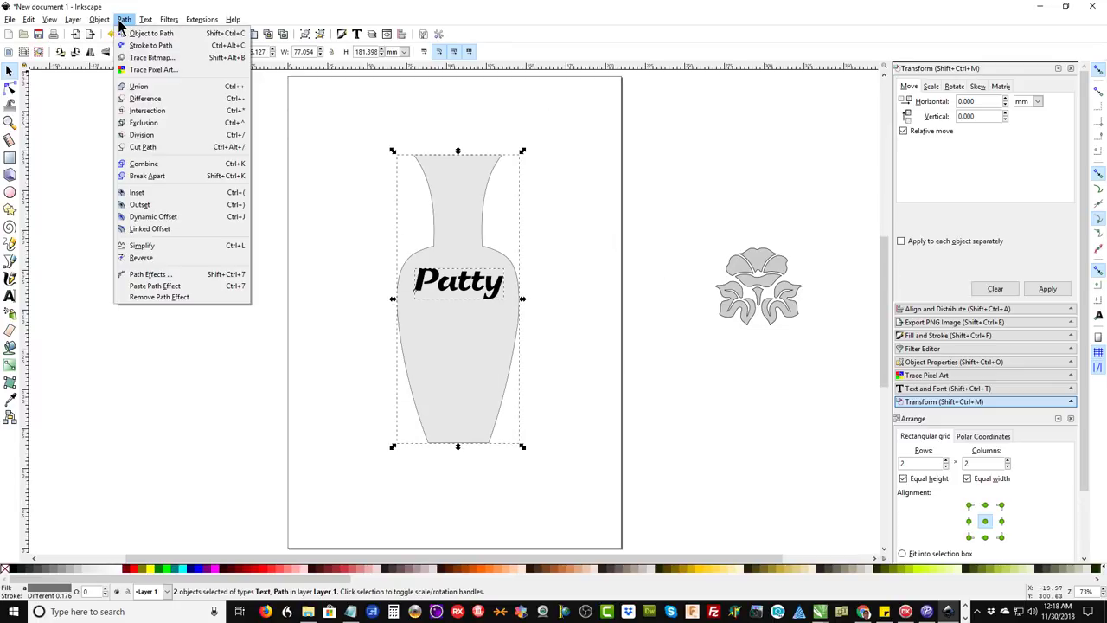
pyautogui.click(139, 99)
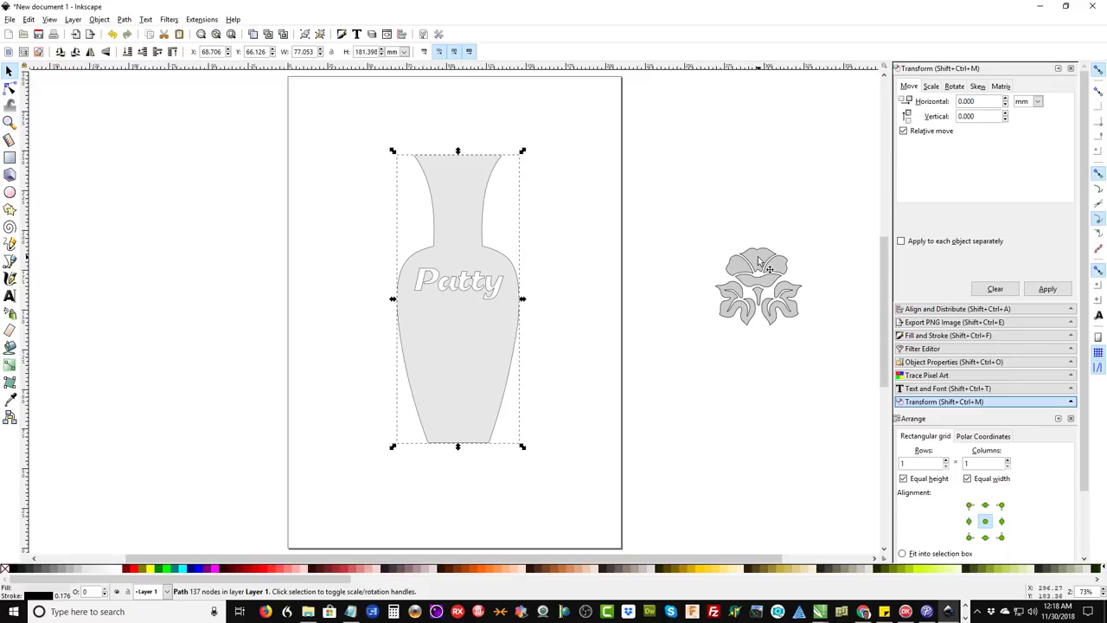
# - Place the flower on the vase below the name and raise it in front
pyautogui.moveTo(757, 263); pyautogui.dragTo(453, 321)
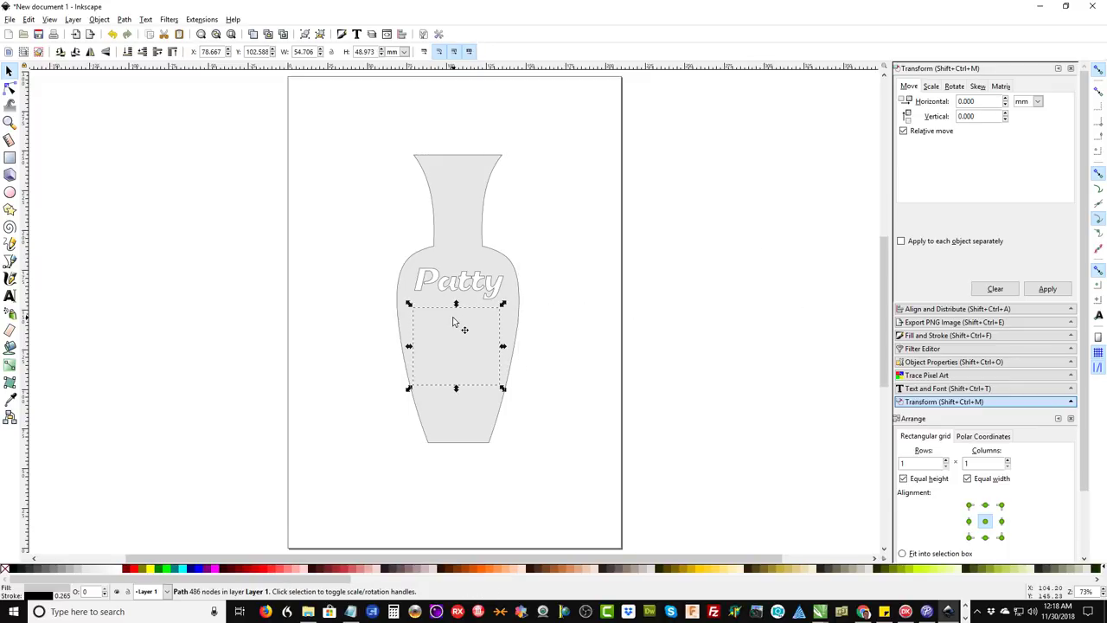
pyautogui.click(100, 20)
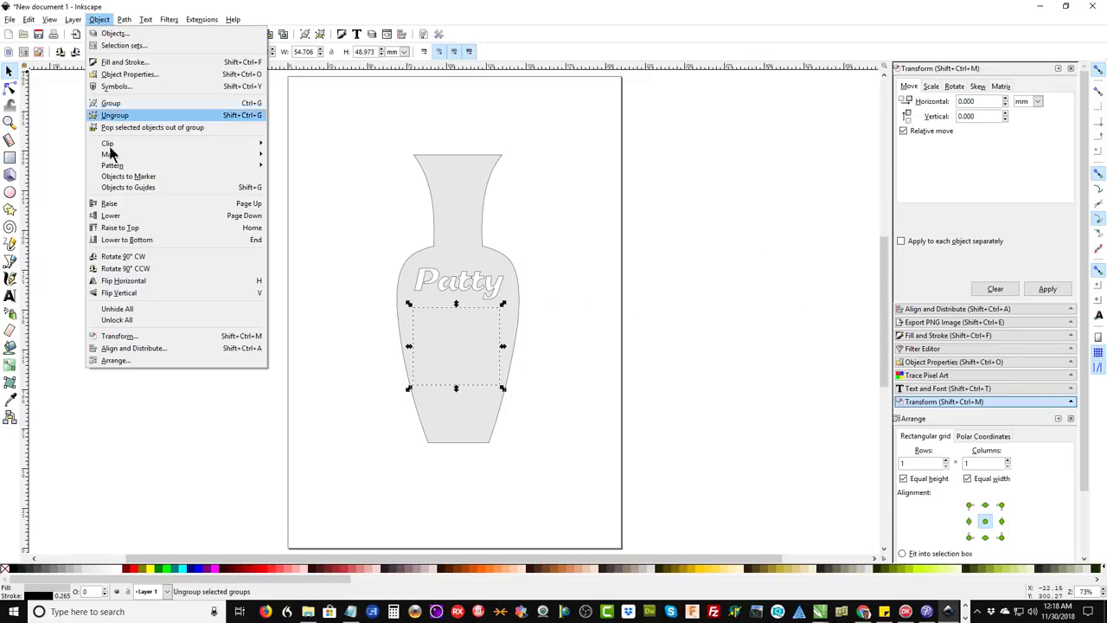
pyautogui.click(120, 204)
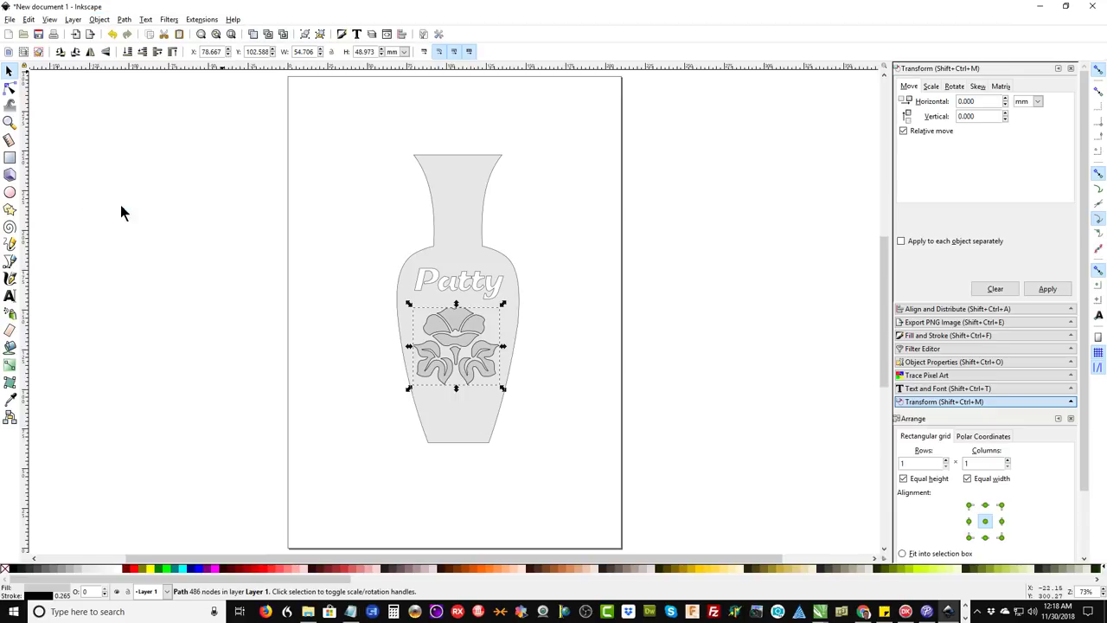
pyautogui.click(588, 395)
pyautogui.click(458, 326)
pyautogui.moveTo(459, 325); pyautogui.dragTo(461, 327)
pyautogui.click(602, 305)
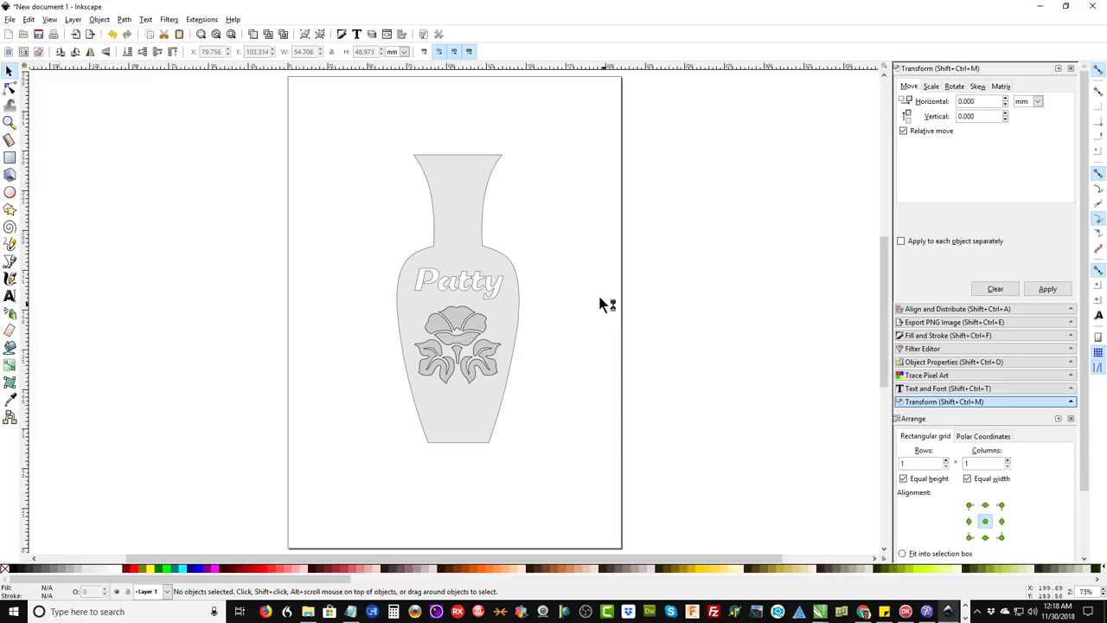
# - Subtract the flower from the vase, leaving one 619-node path
pyautogui.moveTo(312, 109); pyautogui.dragTo(619, 510)
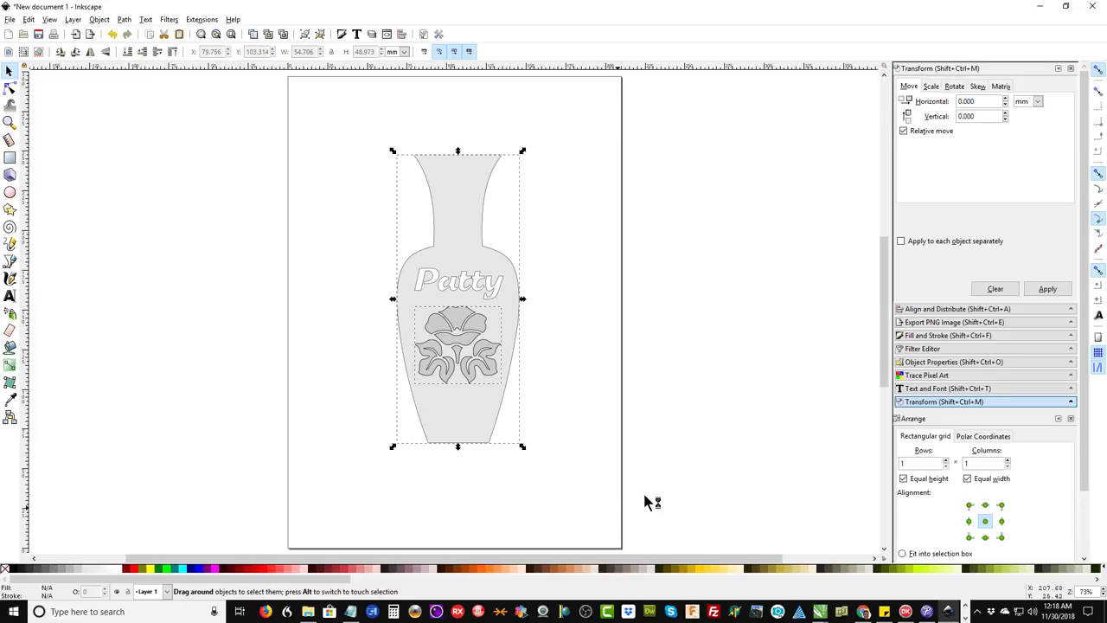
pyautogui.click(124, 19)
pyautogui.click(158, 102)
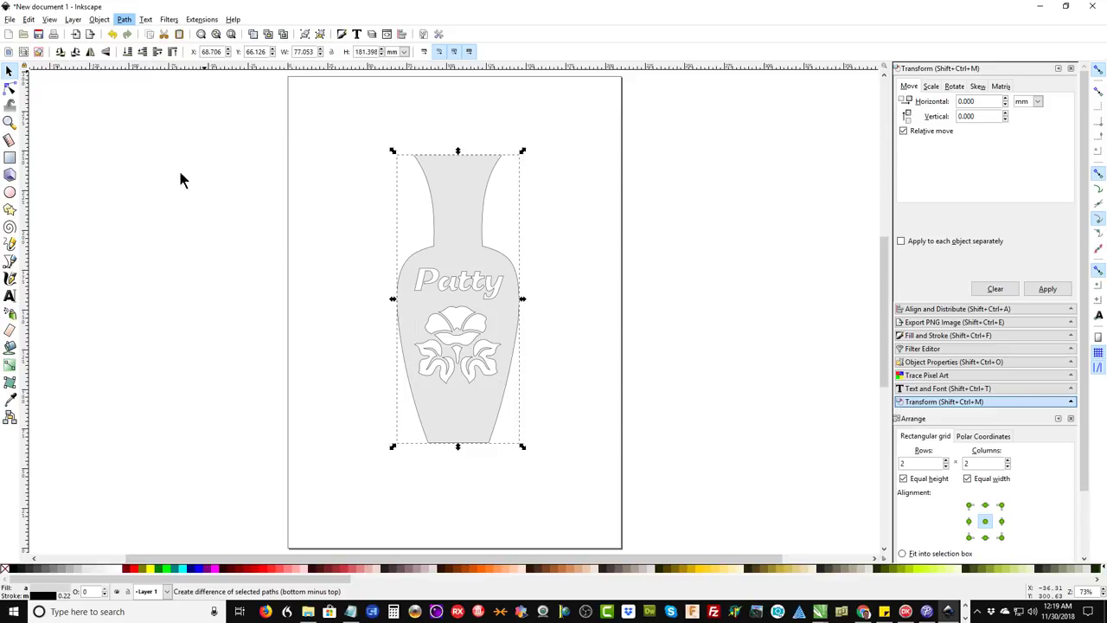
pyautogui.click(195, 268)
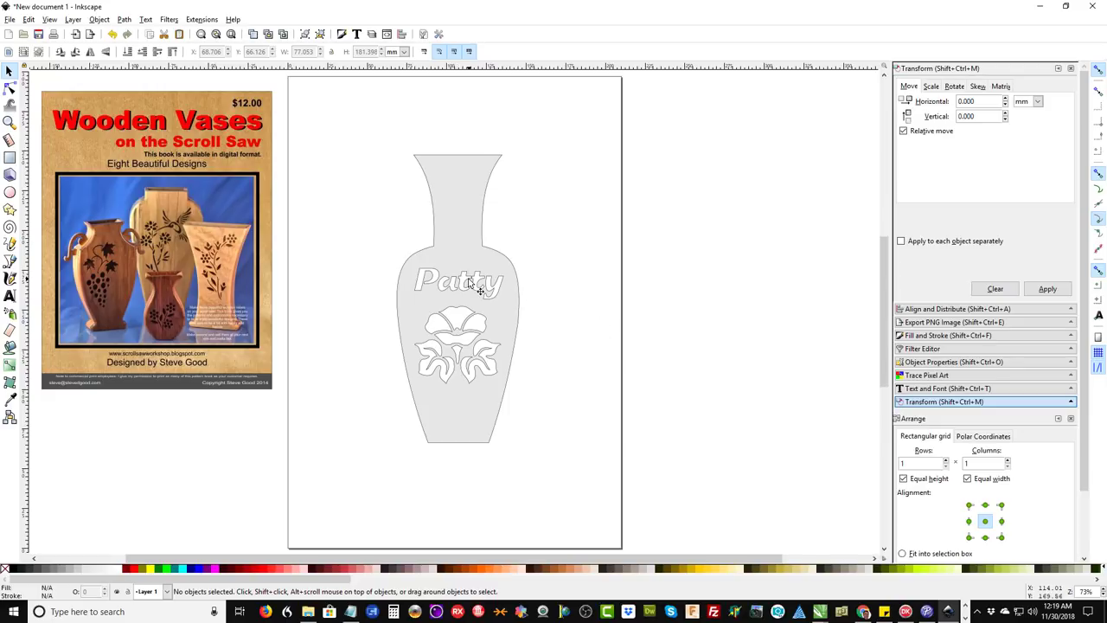
pyautogui.scroll(1, 472, 283)
pyautogui.scroll(3, 470, 282)
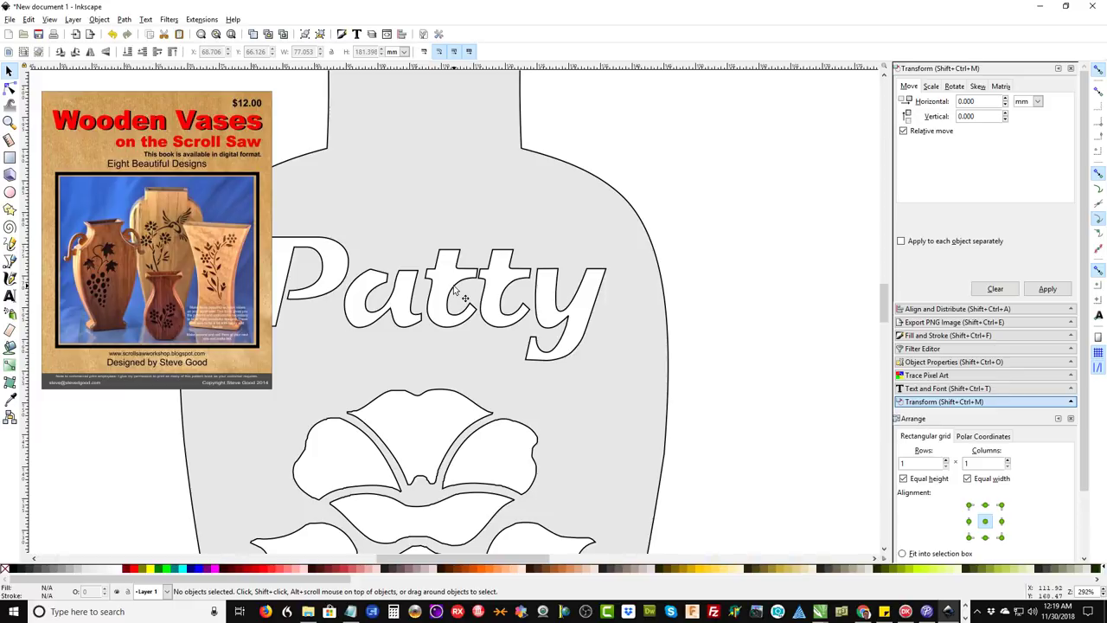
pyautogui.keyDown('ctrl'); pyautogui.scroll(-3, 456, 292); pyautogui.keyUp('ctrl')
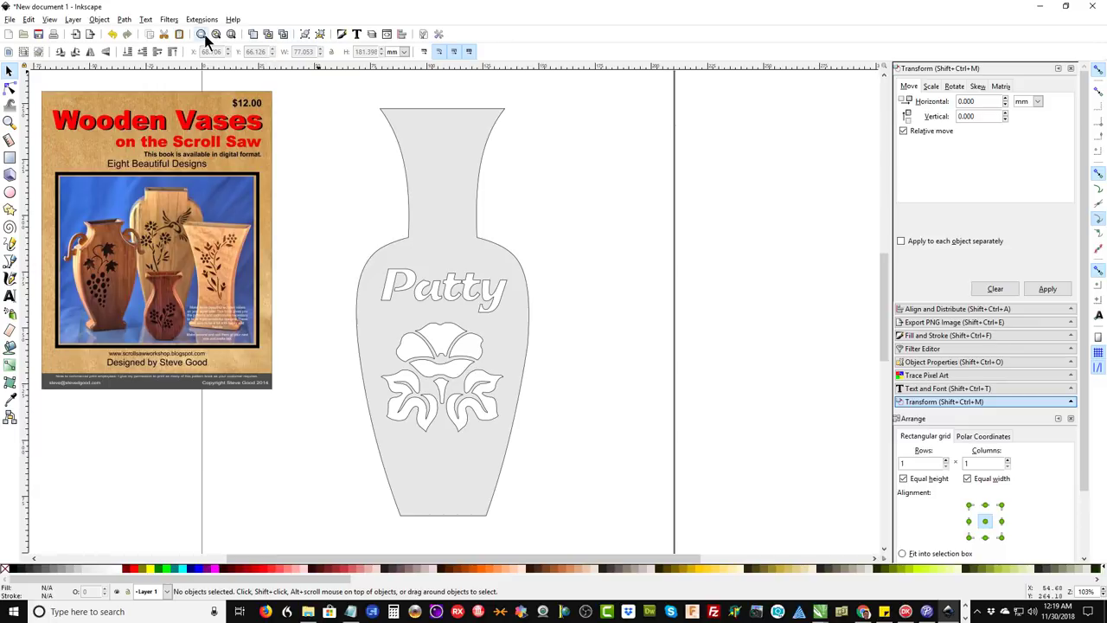
pyautogui.click(231, 35)
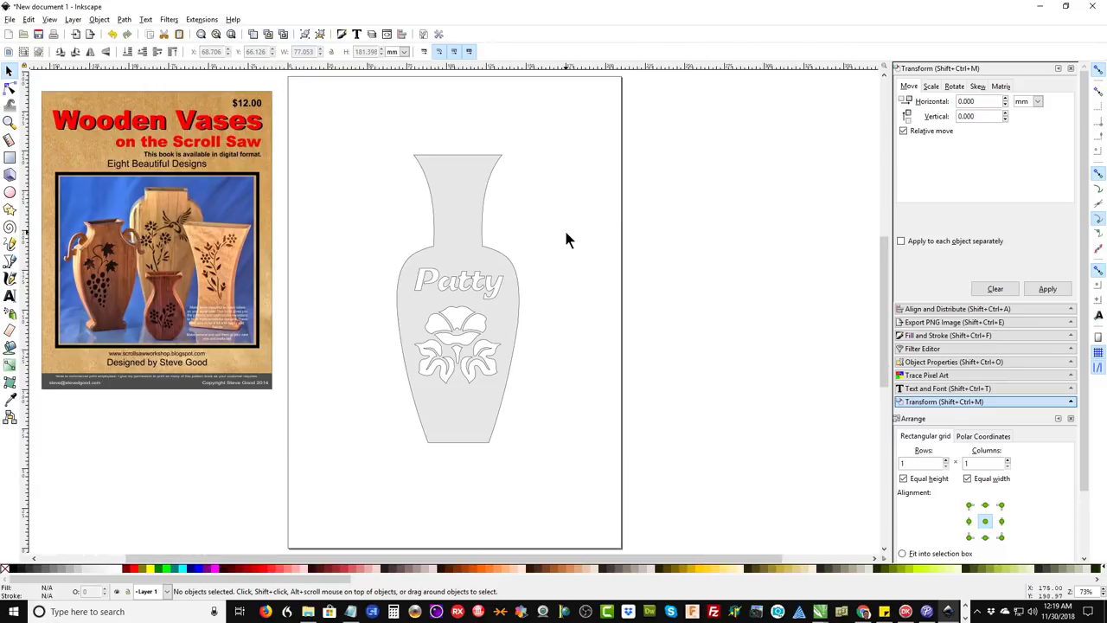